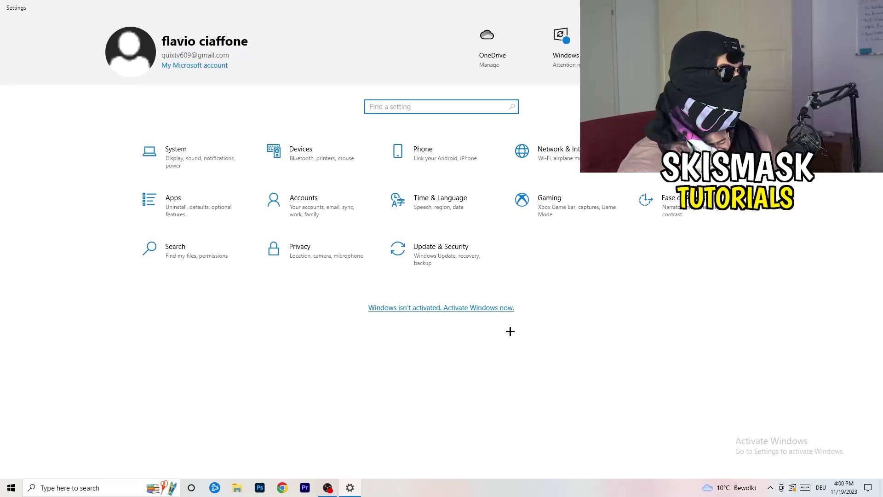
Review the Captures page of the Gaming settings, including the choices for maximum recording length.
left_click(568, 209)
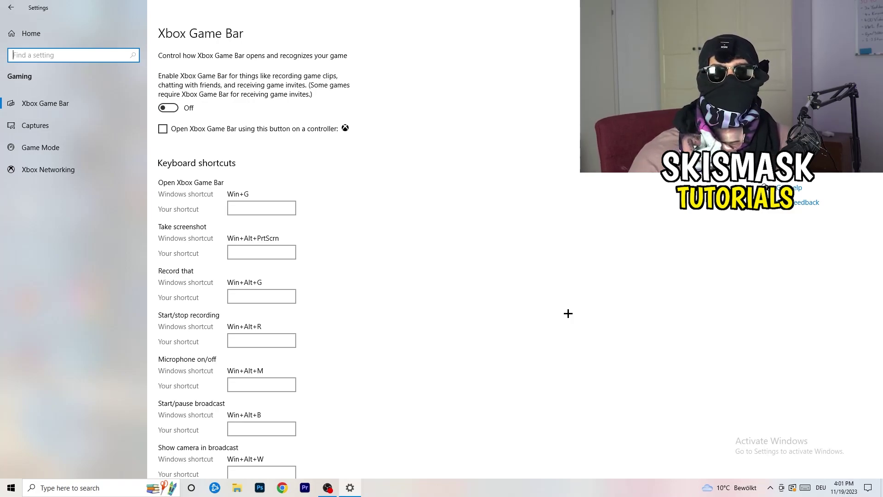
left_click(74, 128)
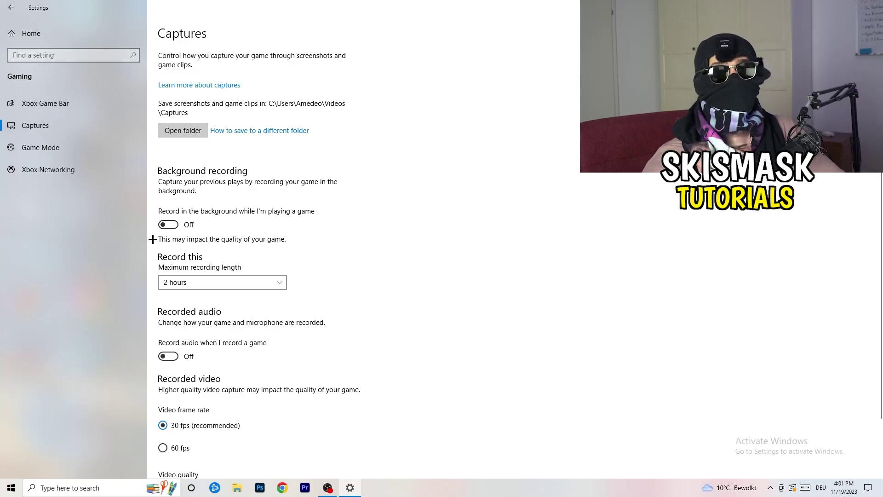
left_click(242, 282)
left_click(493, 286)
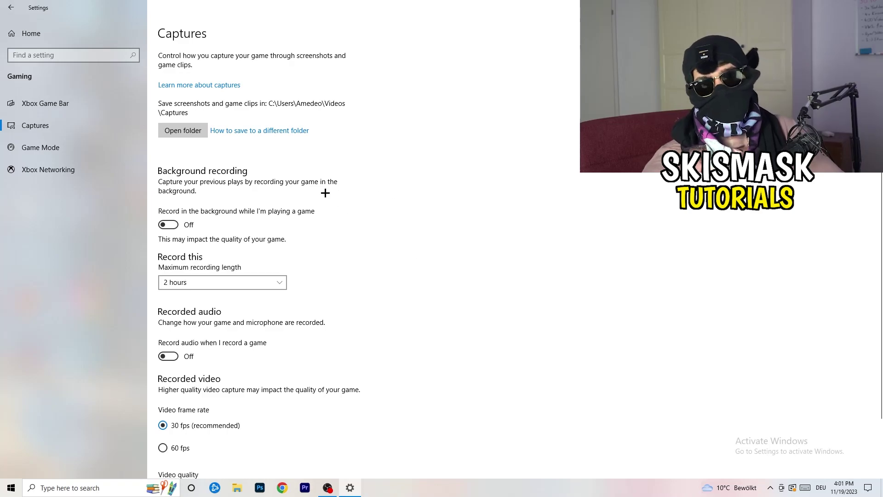
left_click(259, 277)
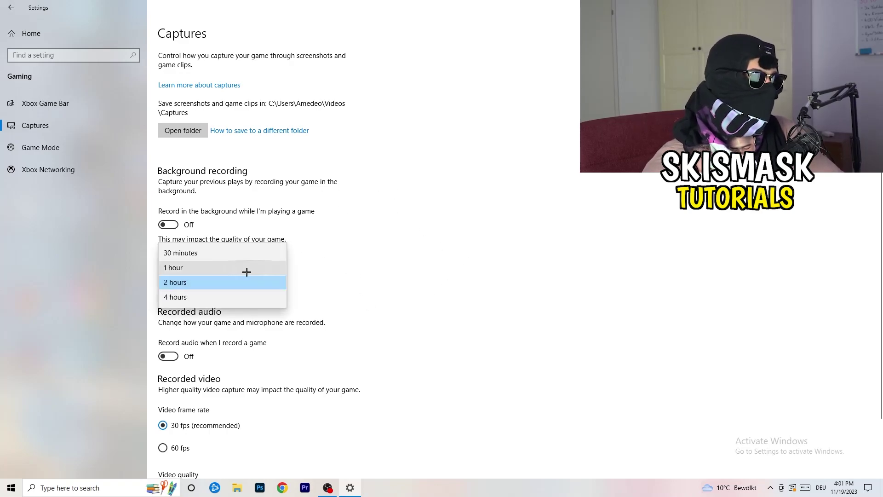
left_click(565, 229)
scroll(455, 331, "down", 2)
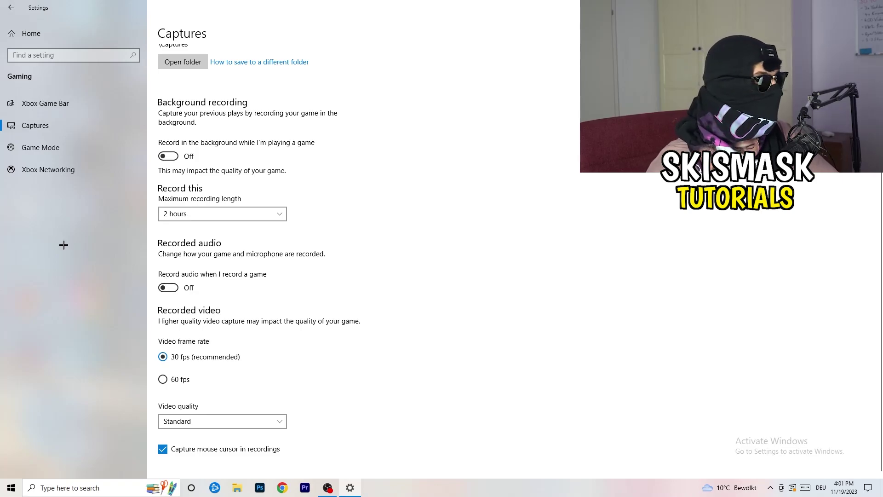
View the Game Mode page and close the Settings window.
left_click(63, 145)
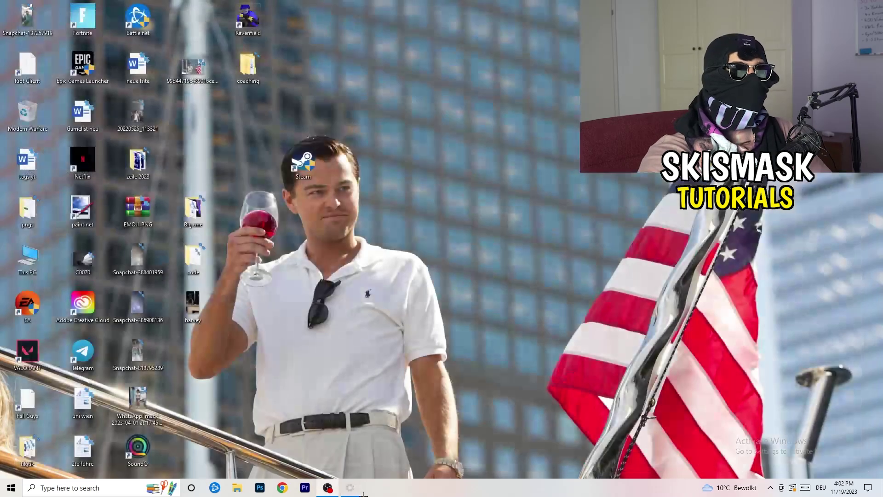
left_click(872, 6)
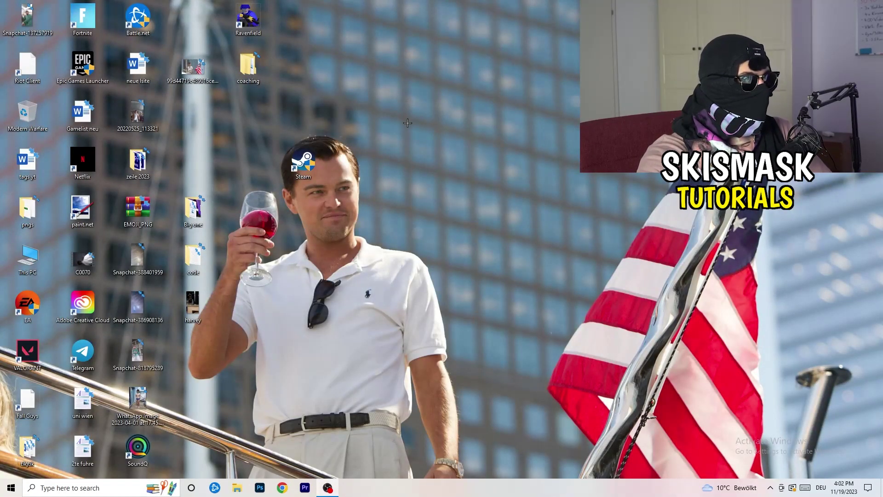
Launch Task Manager and maximize its window.
left_click_drag(429, 485, 309, 433)
right_click(429, 490)
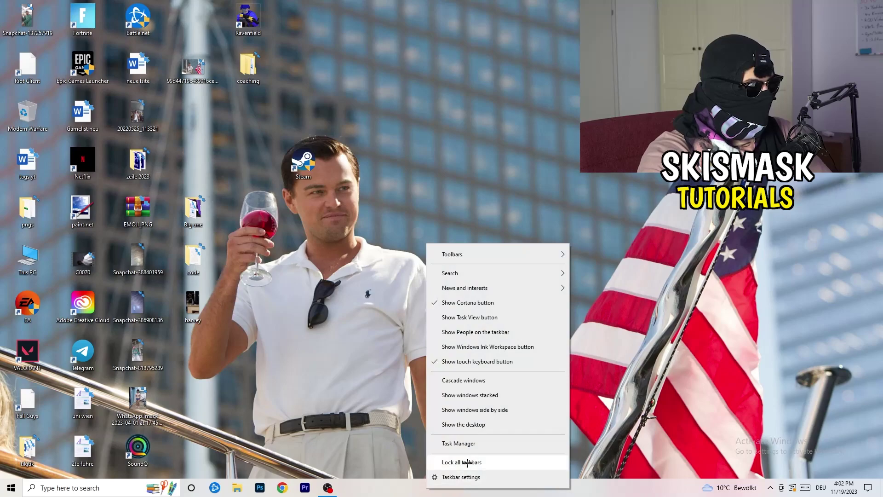
left_click(475, 444)
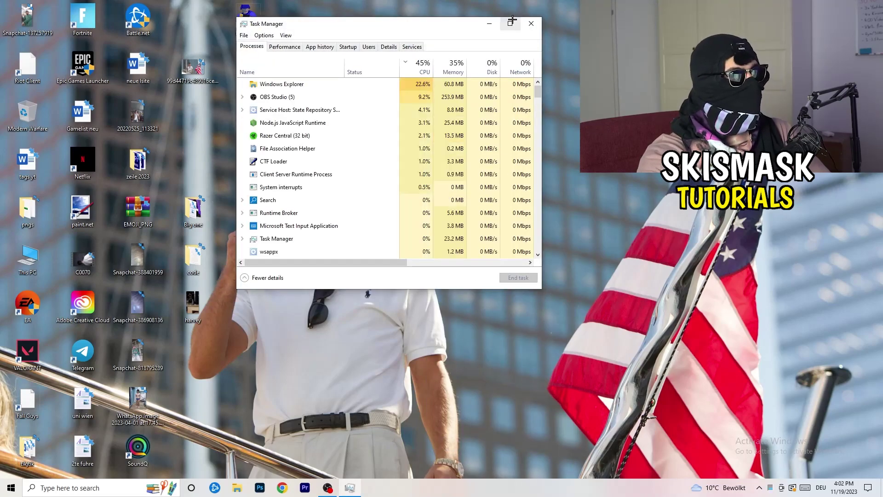
left_click(510, 23)
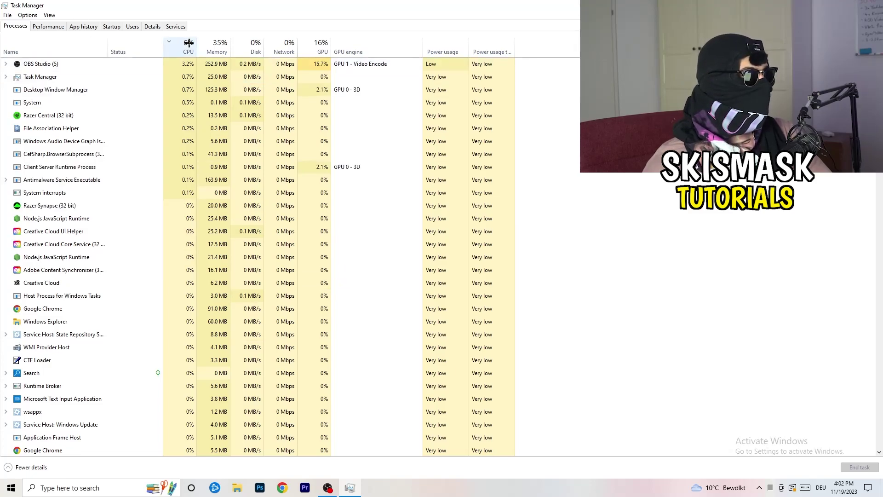
Sort the running processes by GPU usage, check the actions available for OBS Studio, and re-sort by CPU usage.
left_click(321, 43)
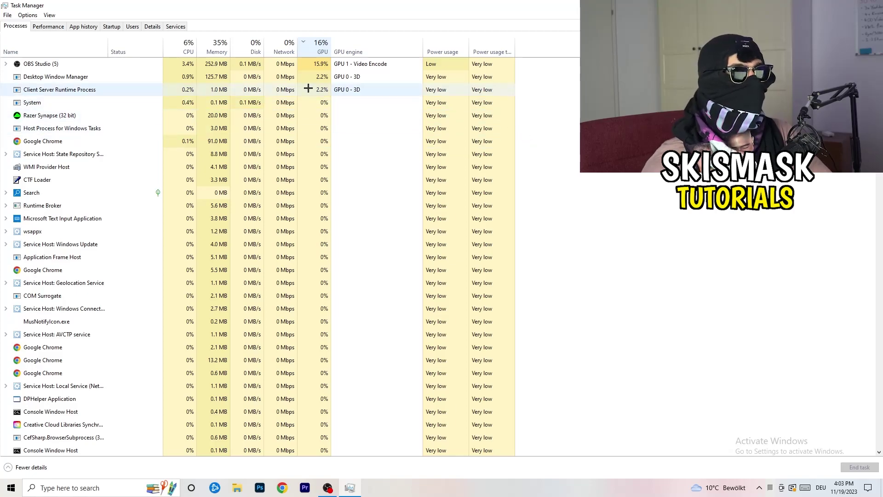
right_click(321, 65)
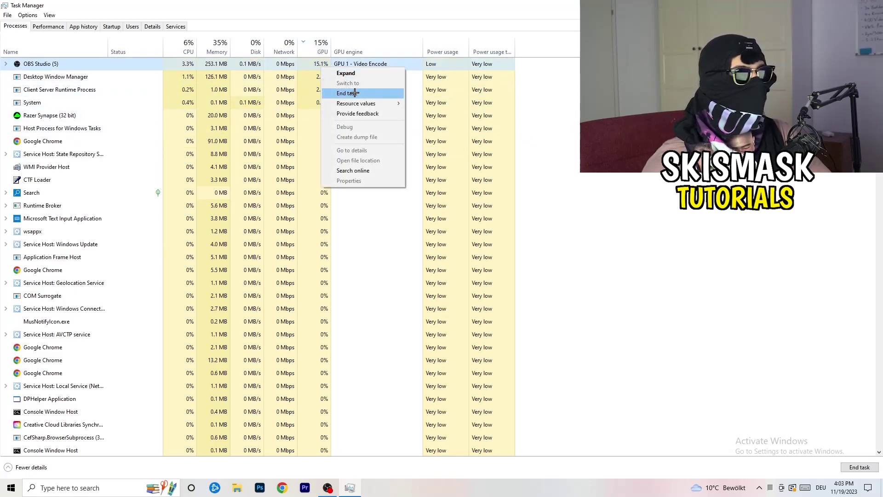
left_click(577, 112)
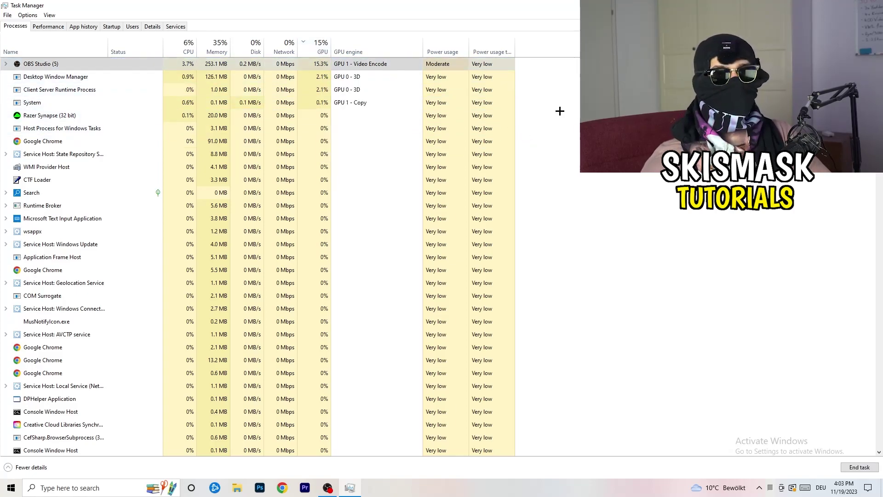
left_click(192, 42)
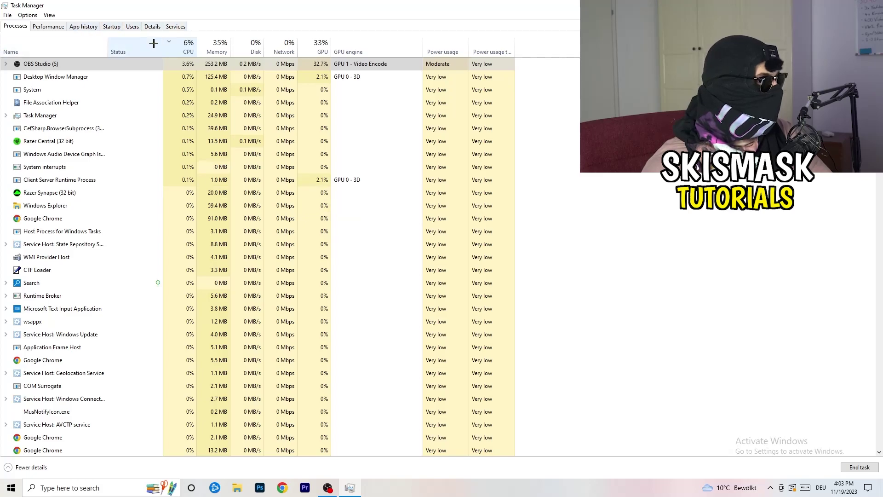
Look through the detailed process list and show the priority levels available for a Creative Cloud UI Helper process.
left_click(151, 25)
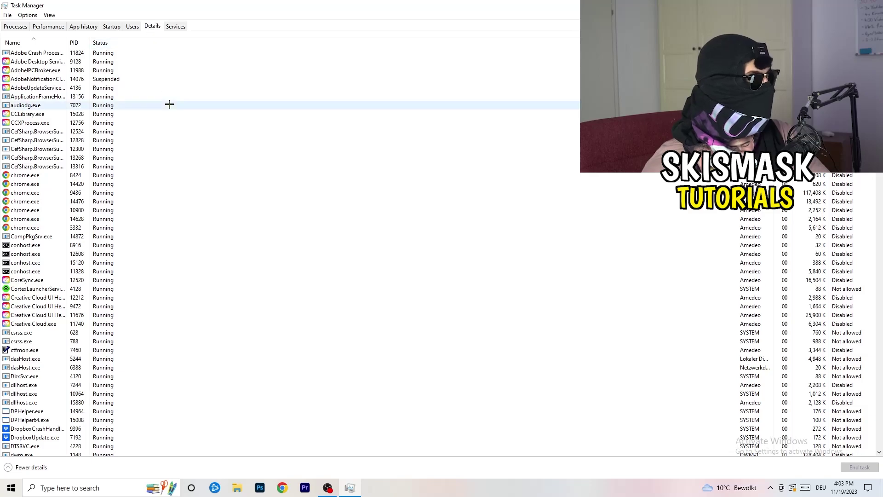
scroll(130, 239, "down", 5)
scroll(153, 196, "up", 5)
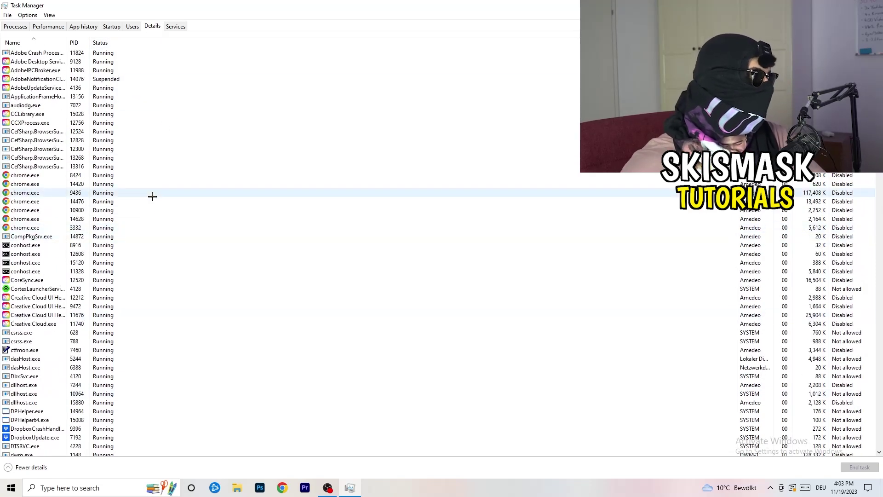
scroll(51, 254, "down", 3)
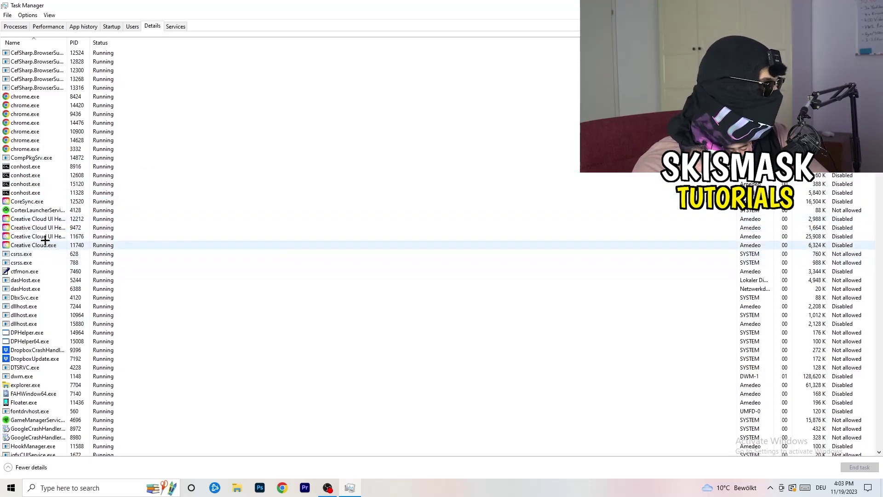
right_click(37, 236)
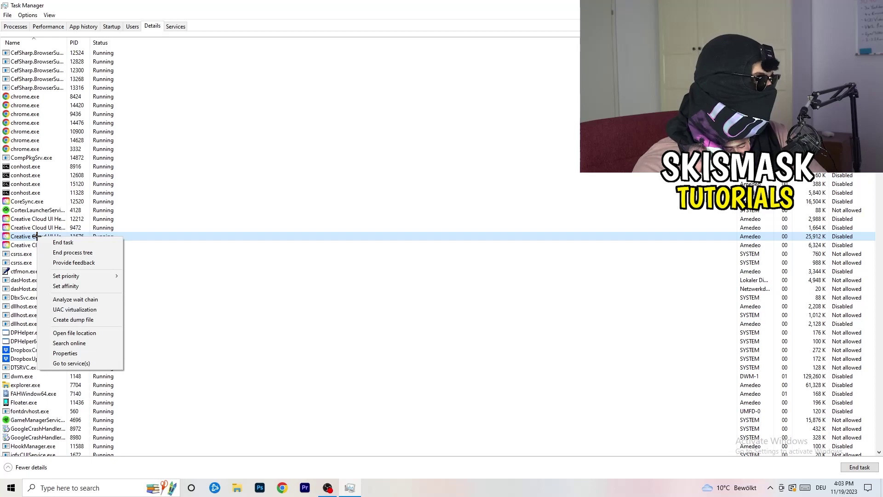
mouse_move(75, 276)
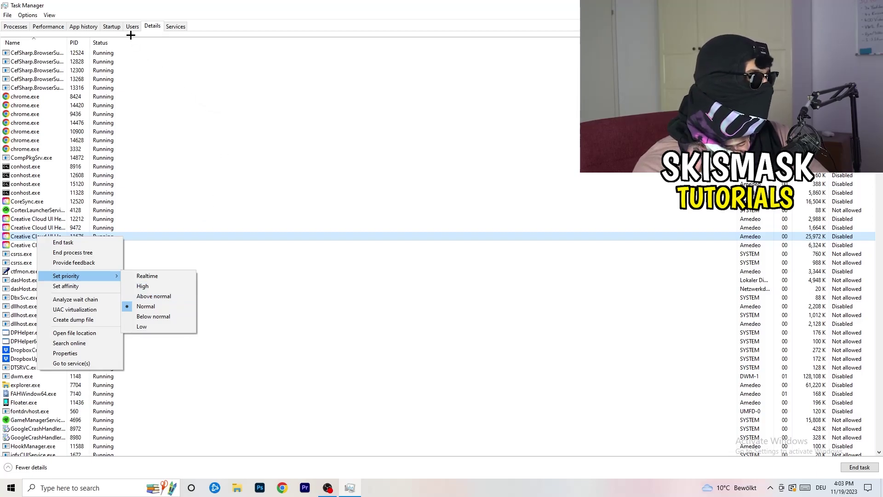
Check the startup apps and the actions available for DT_Startup, and close Task Manager.
left_click(114, 28)
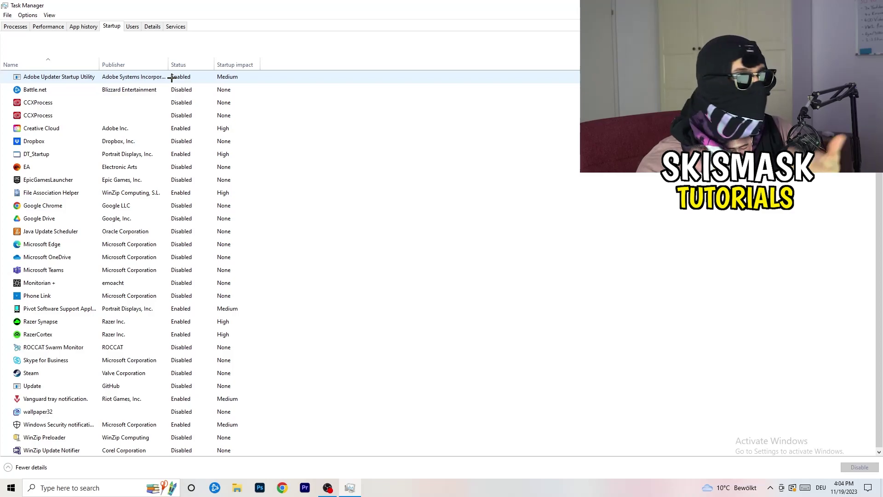
right_click(201, 152)
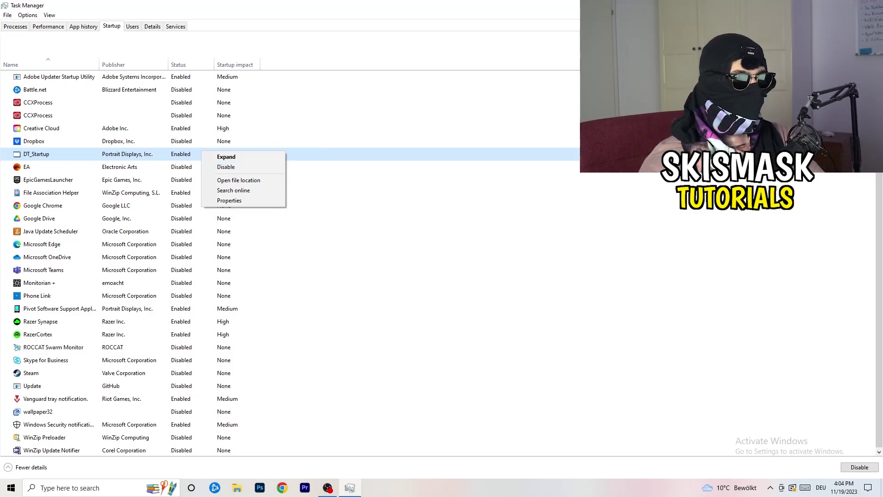
key("Escape")
key("alt+F4")
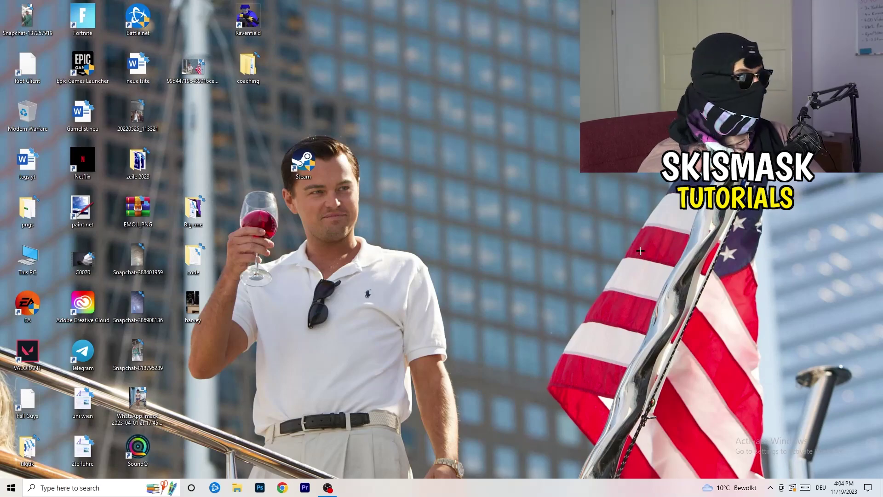
Open the Display page of the Windows System settings and select display 1.
left_click(4, 491)
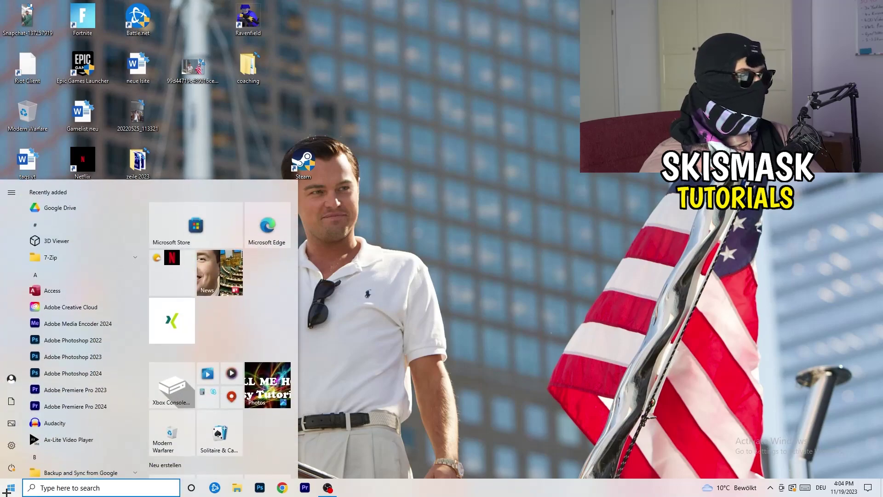
left_click(11, 445)
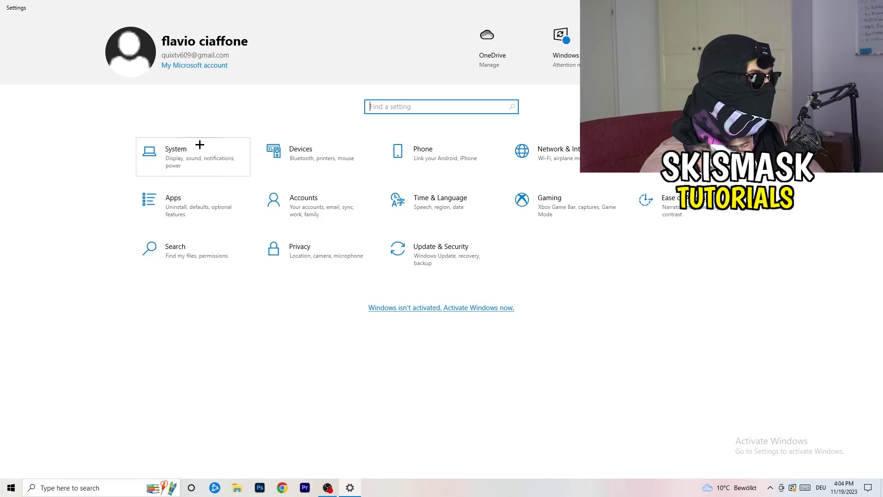
left_click(208, 149)
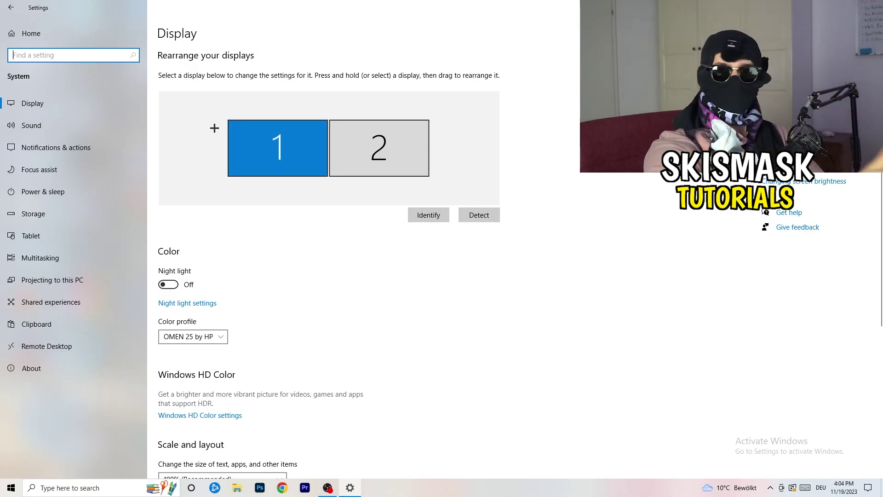
left_click(270, 152)
View the available text and app scaling percentages and the remaining layout options for display 1.
scroll(321, 168, "down", 4)
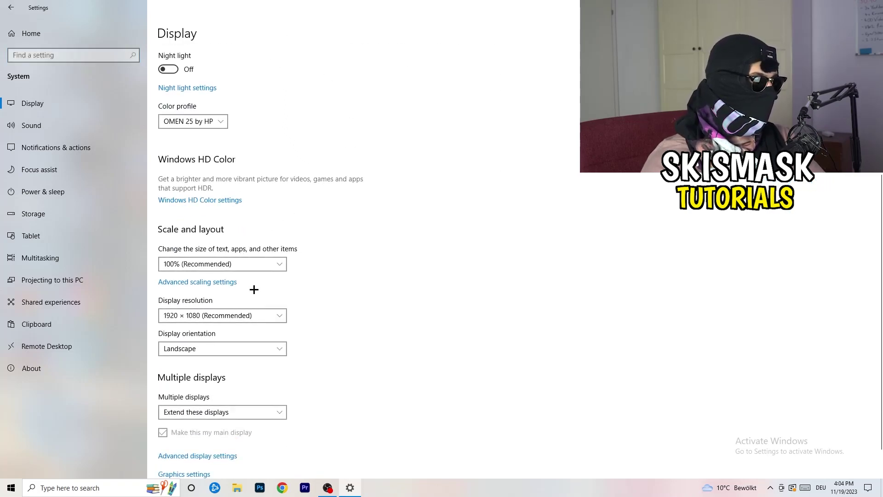
left_click(254, 264)
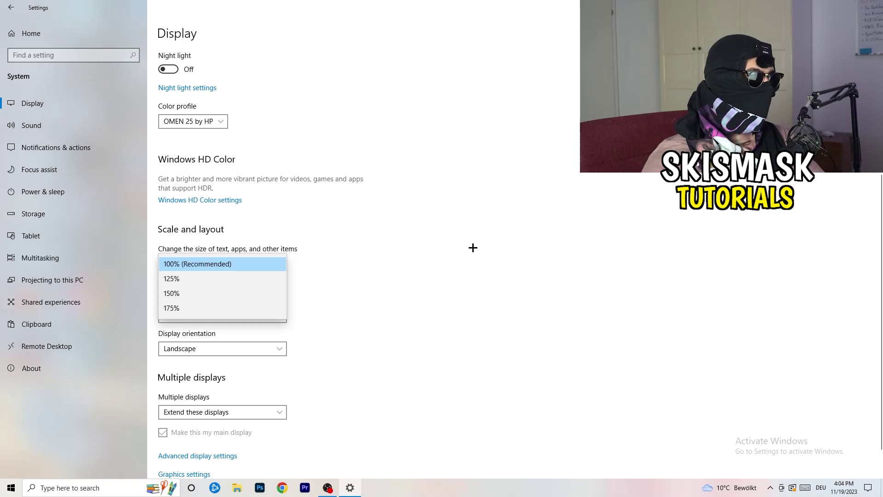
left_click(473, 248)
scroll(377, 254, "down", 1)
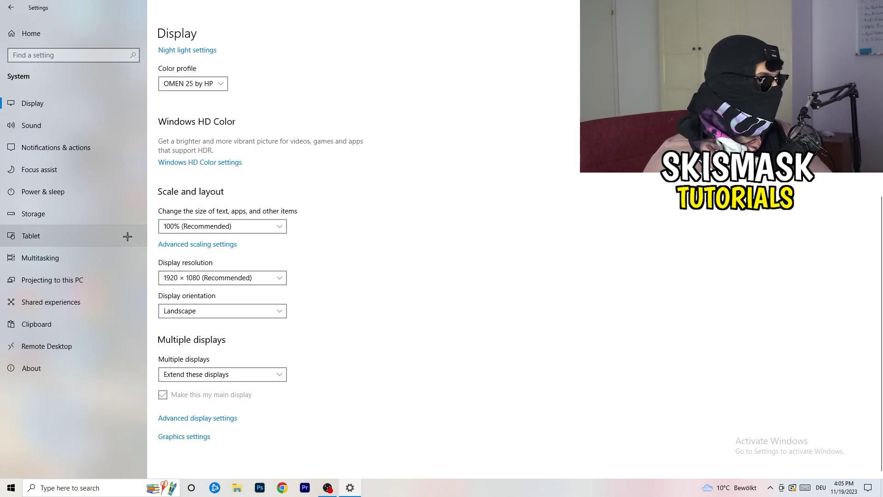
Review the preferred and additional power plans in Power Options and close that window.
left_click(69, 192)
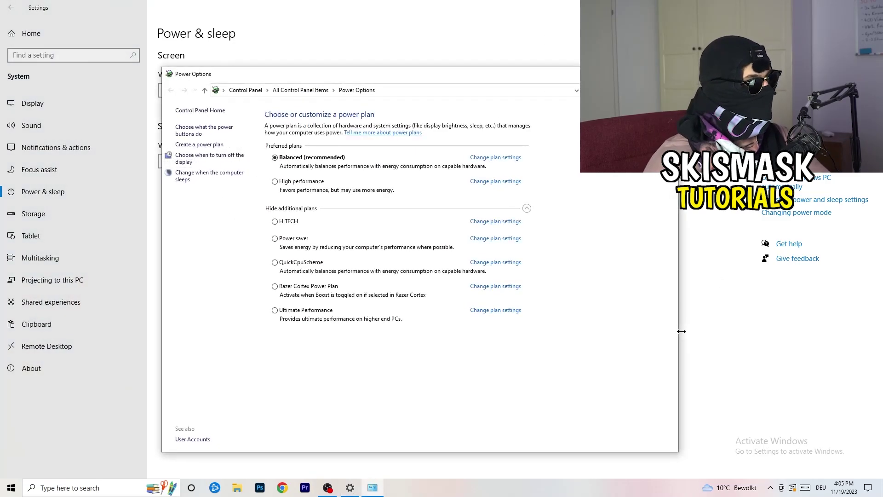
left_click(527, 208)
left_click(527, 208)
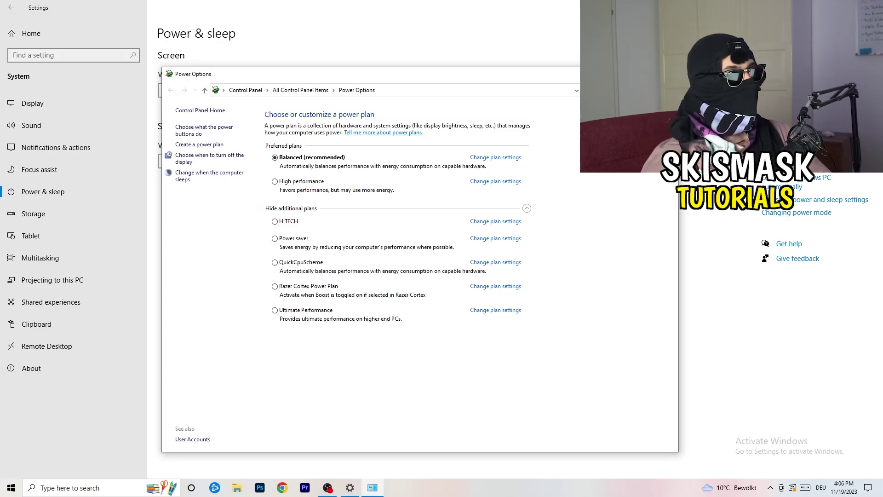
left_click(668, 73)
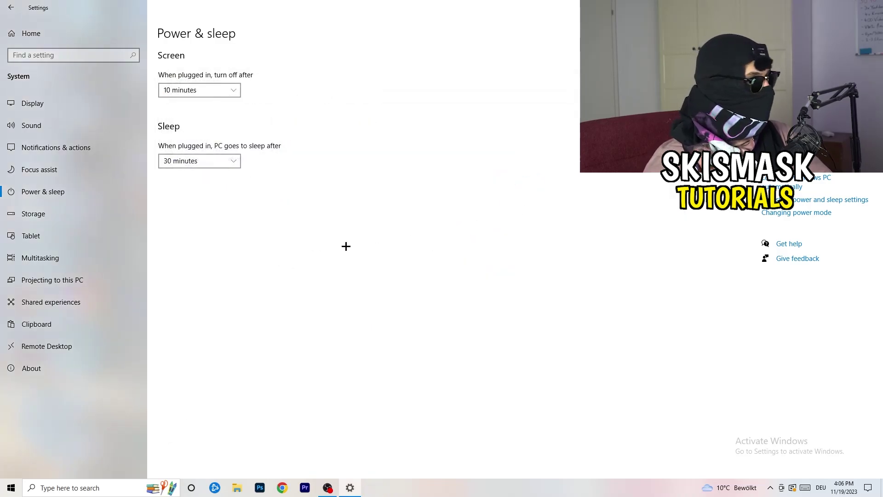
Configure Storage Sense to delete temporary files that apps aren't using.
left_click(61, 219)
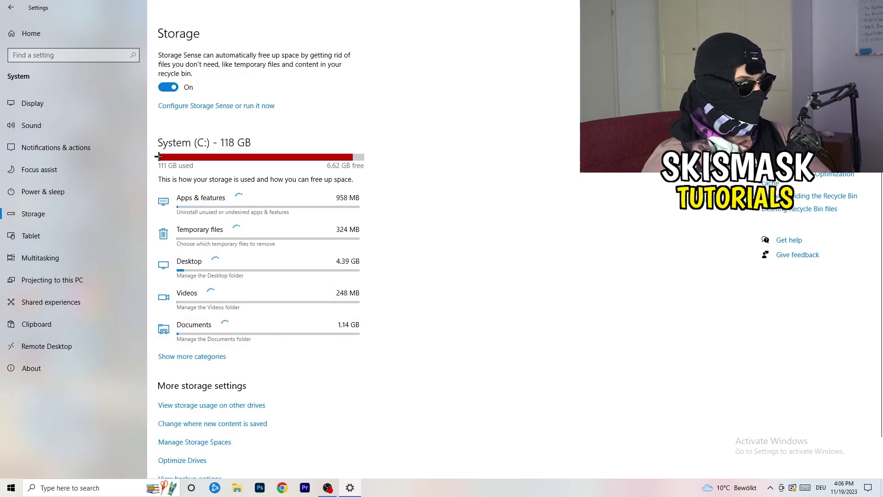
left_click(222, 109)
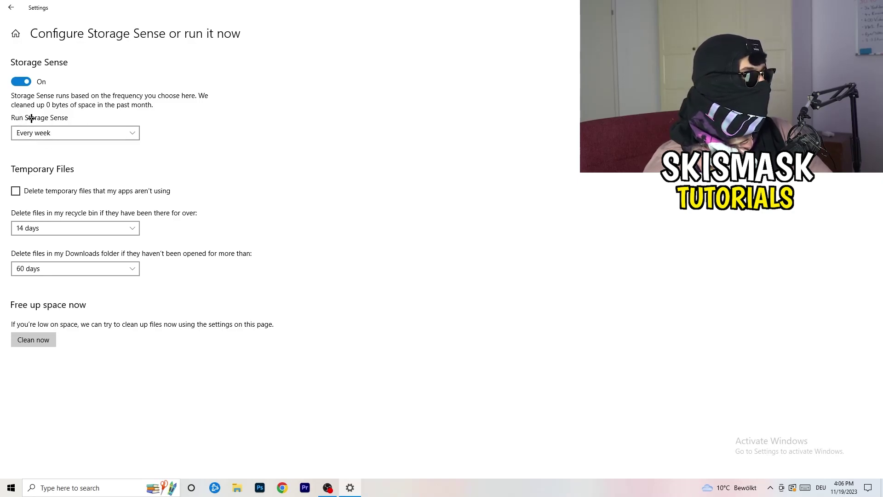
left_click(53, 192)
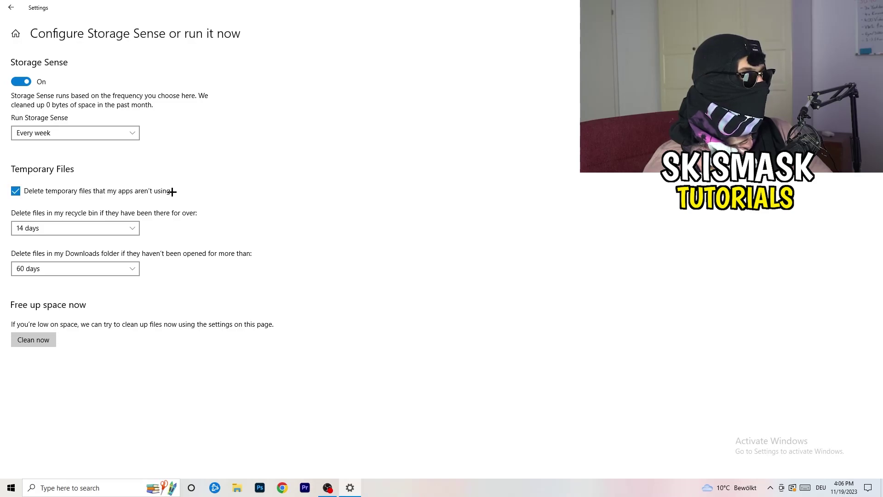
View the available time limits for deleting recycle bin files.
left_click(78, 229)
left_click(272, 207)
left_click(92, 228)
left_click(177, 216)
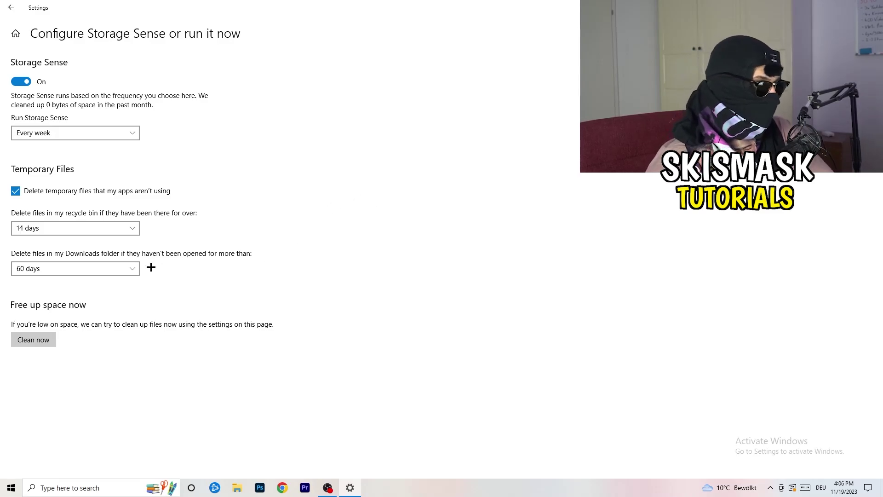
View the available time limits for deleting unopened files from the Downloads folder.
left_click(81, 269)
left_click(345, 211)
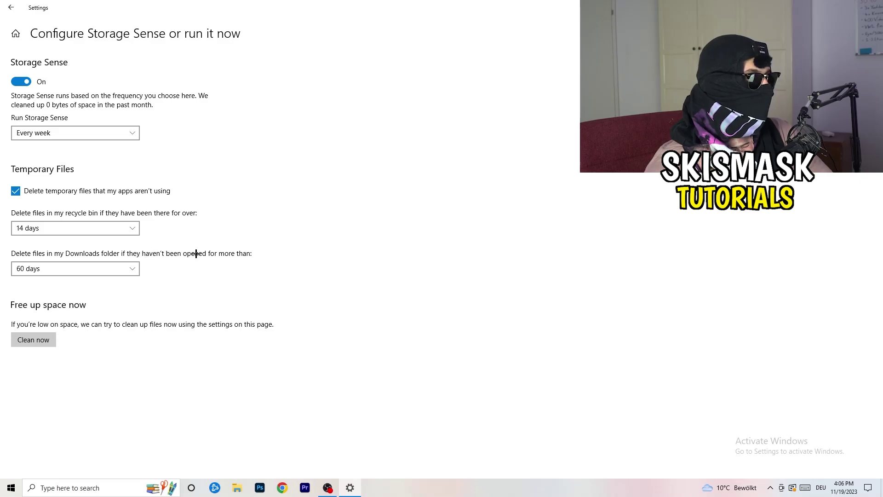
left_click(104, 272)
left_click(114, 270)
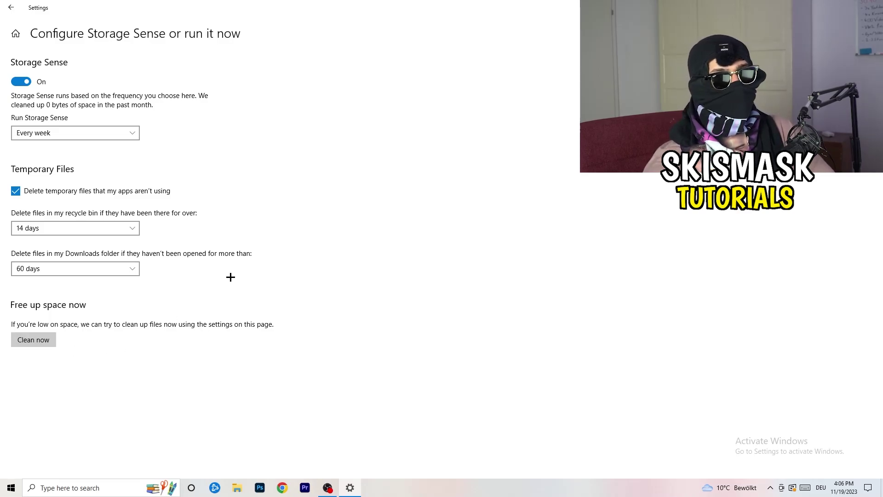
Review the Windows Update status and restart options under Update & Security, and close Settings.
left_click(11, 8)
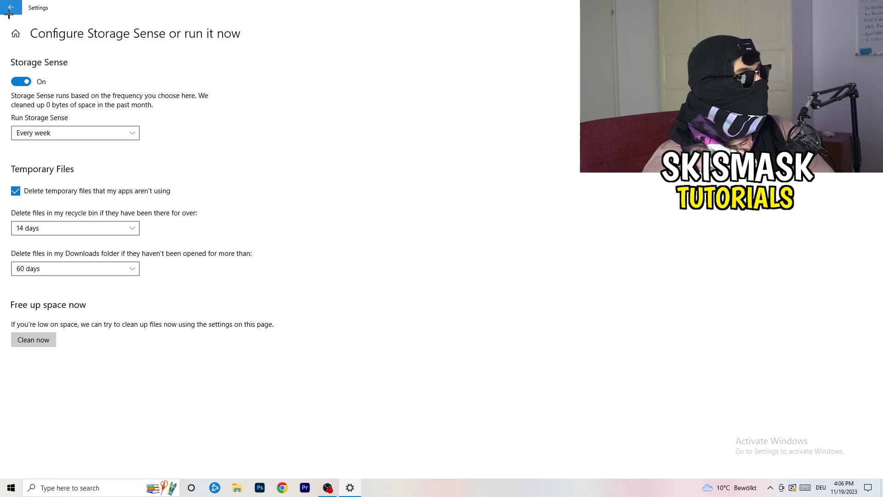
left_click(11, 8)
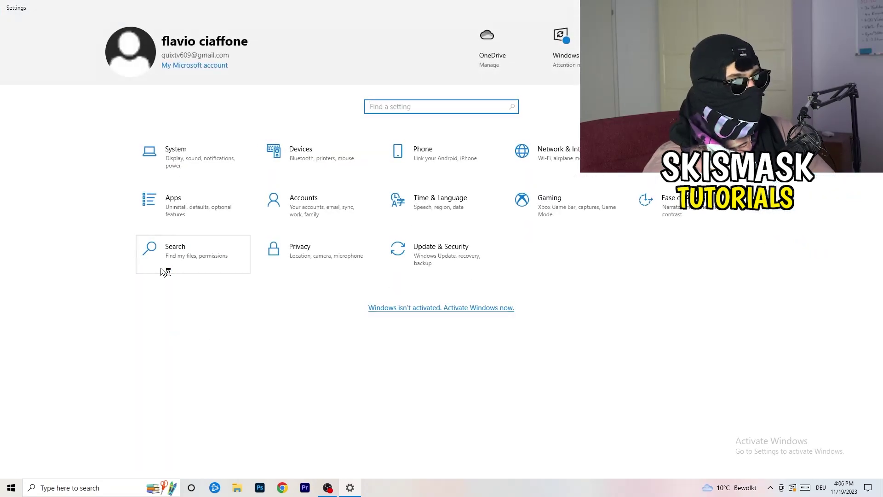
left_click(435, 259)
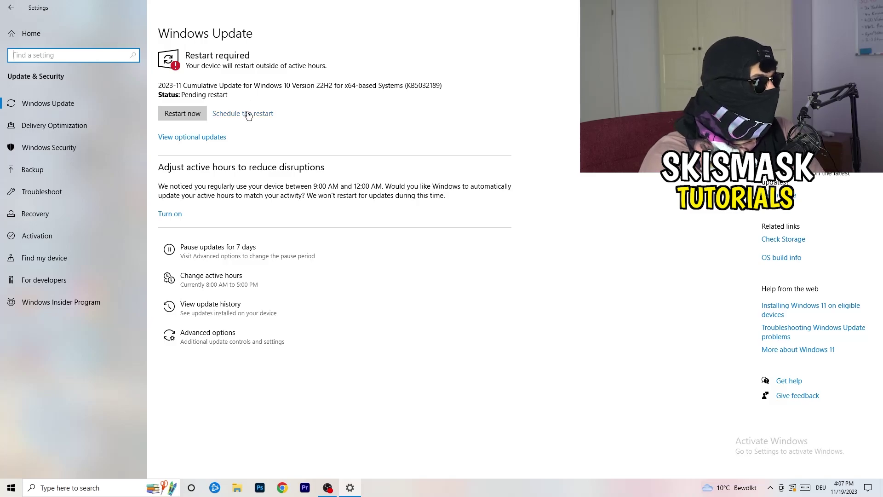
key("alt+F4")
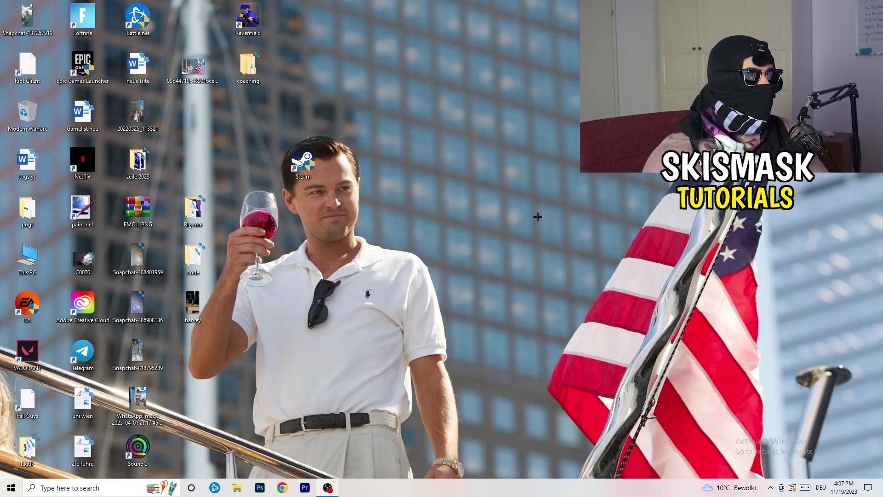
Open NVIDIA Control Panel from the desktop, review Adjust Image Settings with Preview, and close the window.
right_click(536, 194)
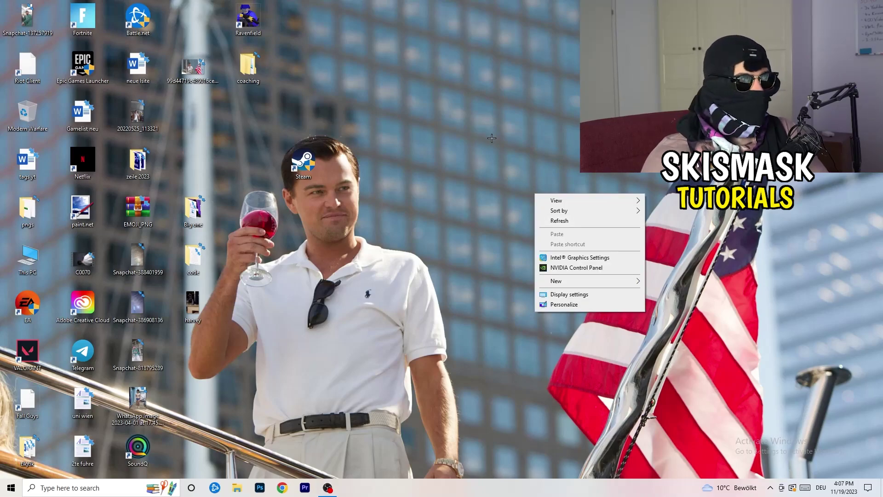
left_click(589, 268)
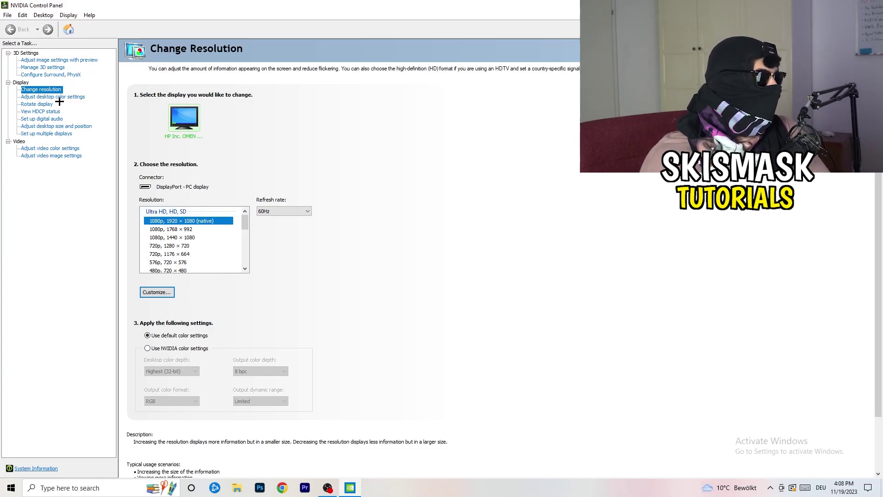
left_click(47, 63)
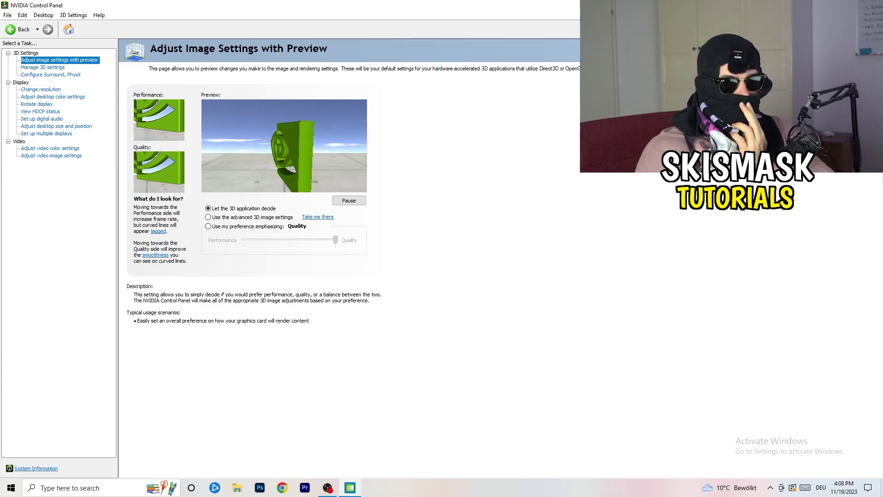
key("alt+F4")
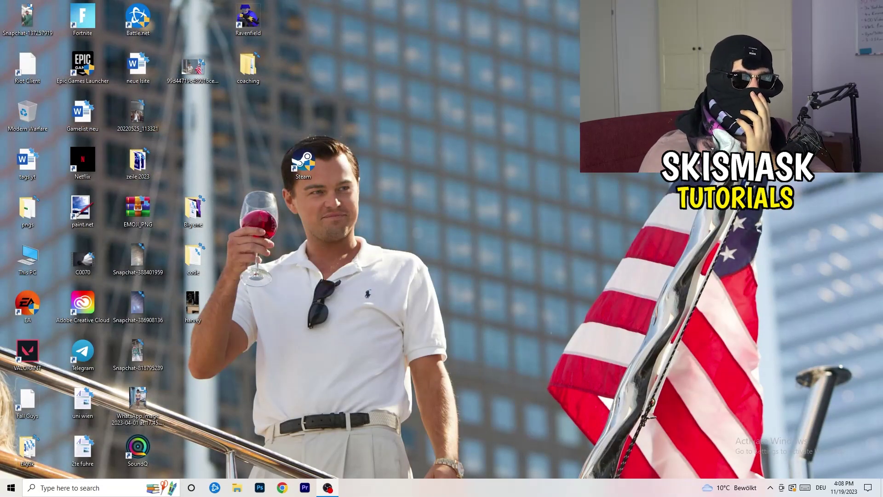